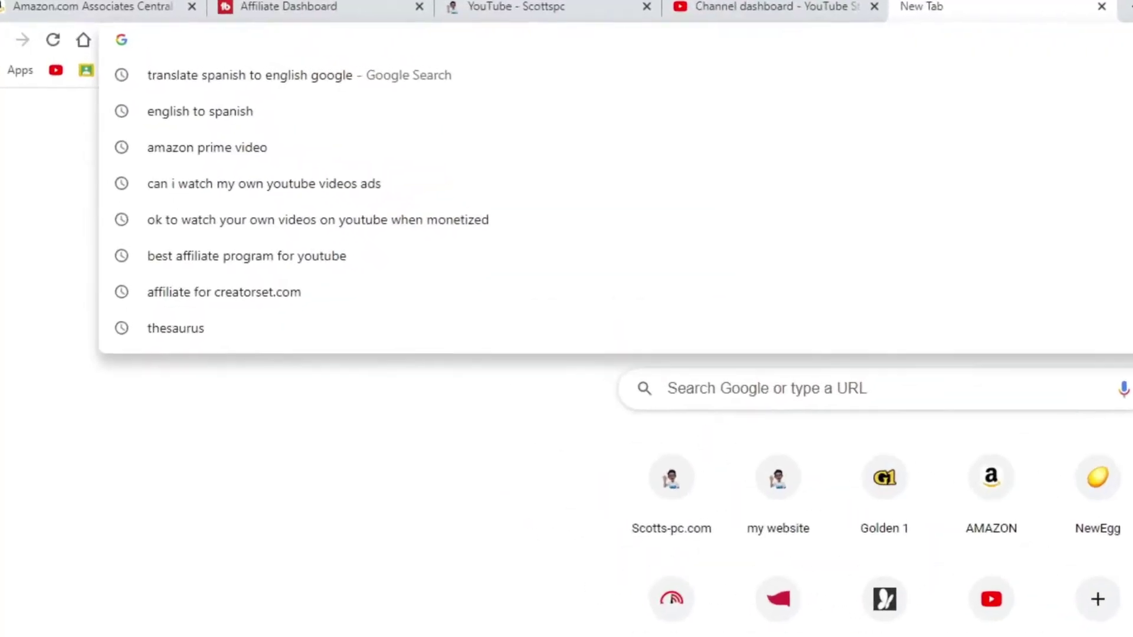
Load creatorset.com in Chrome from the 'crea' address-bar autocomplete.
{"action": "type", "text": "creatorset.com"}
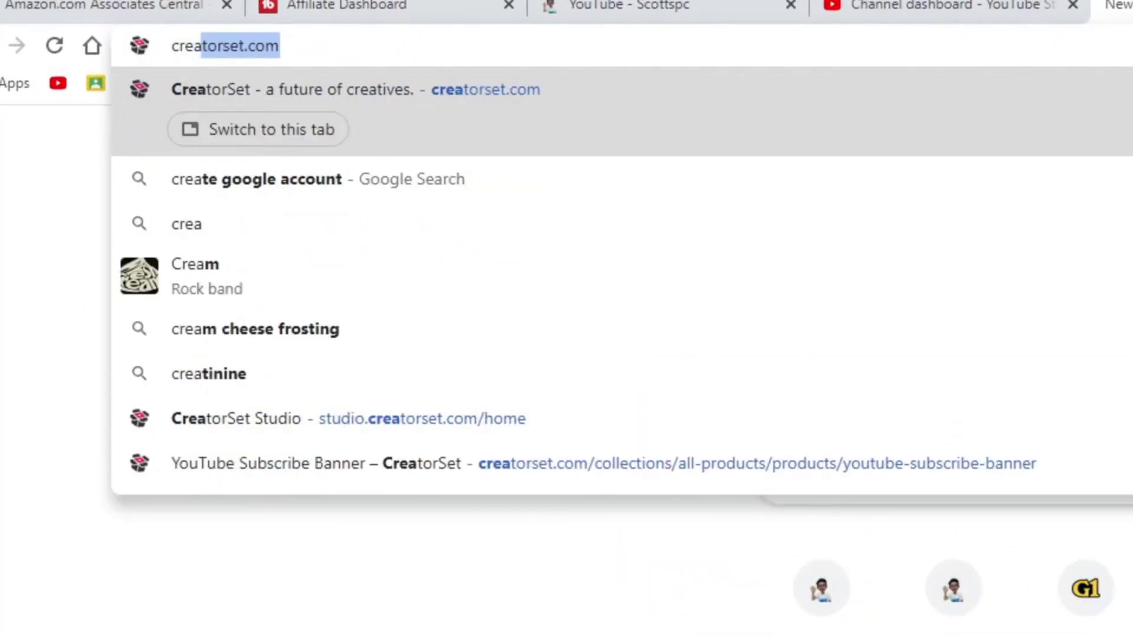
{"action": "key", "text": "Return"}
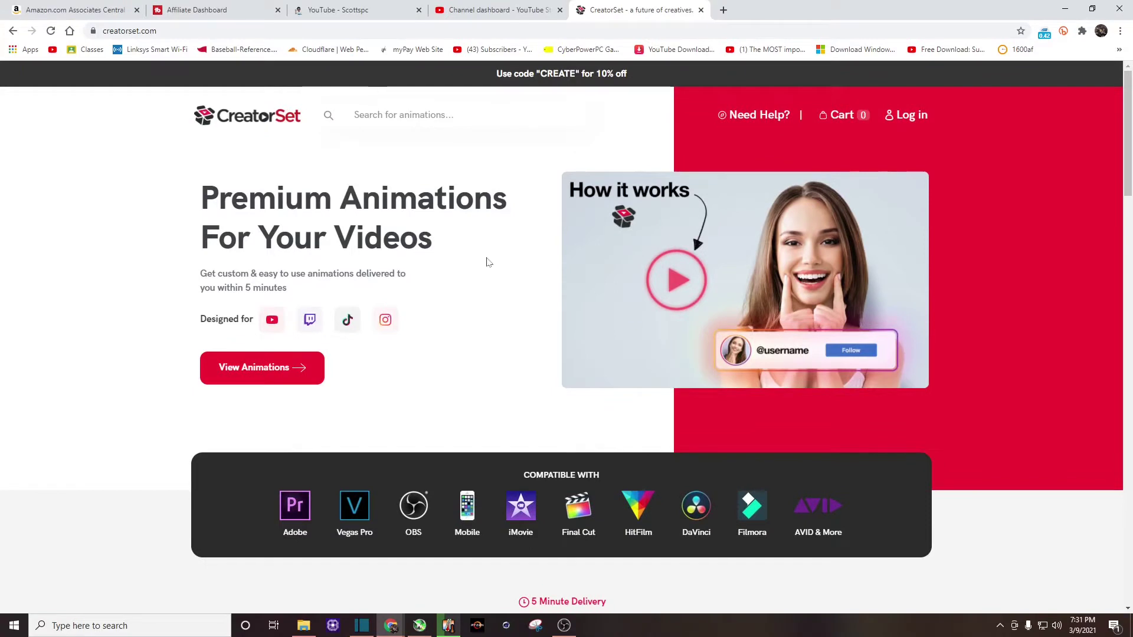
Open the $10.99 YouTube Subscribe Banner product from the Browse Animations section.
{"action": "scroll", "coordinate": [485, 262], "scroll_direction": "down", "scroll_amount": 8}
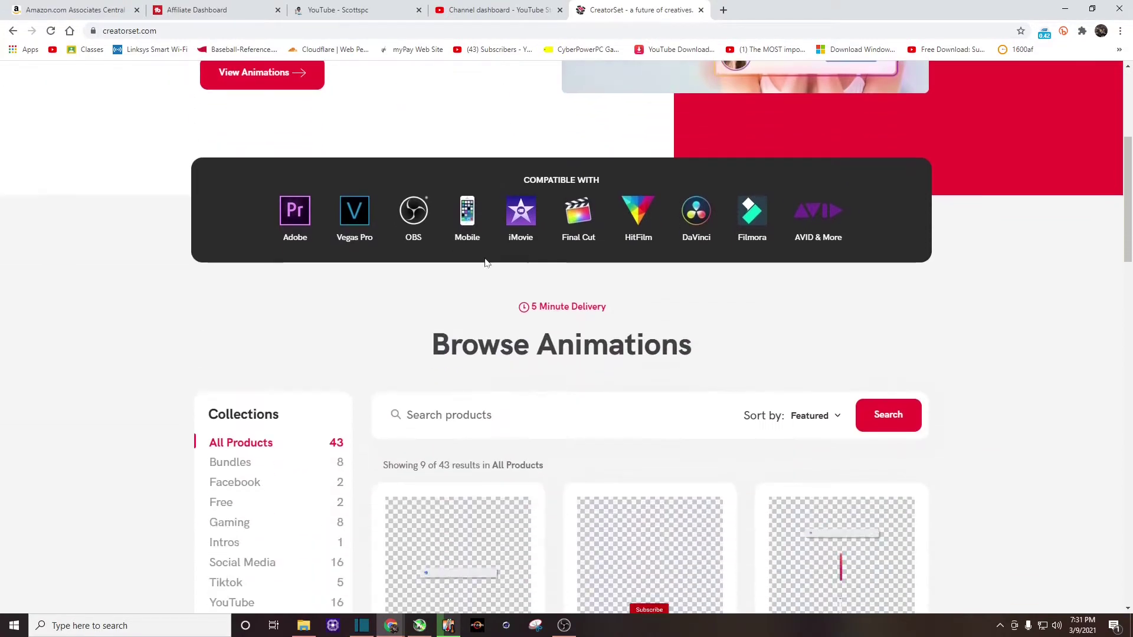
{"action": "scroll", "coordinate": [485, 262], "scroll_direction": "down", "scroll_amount": 1}
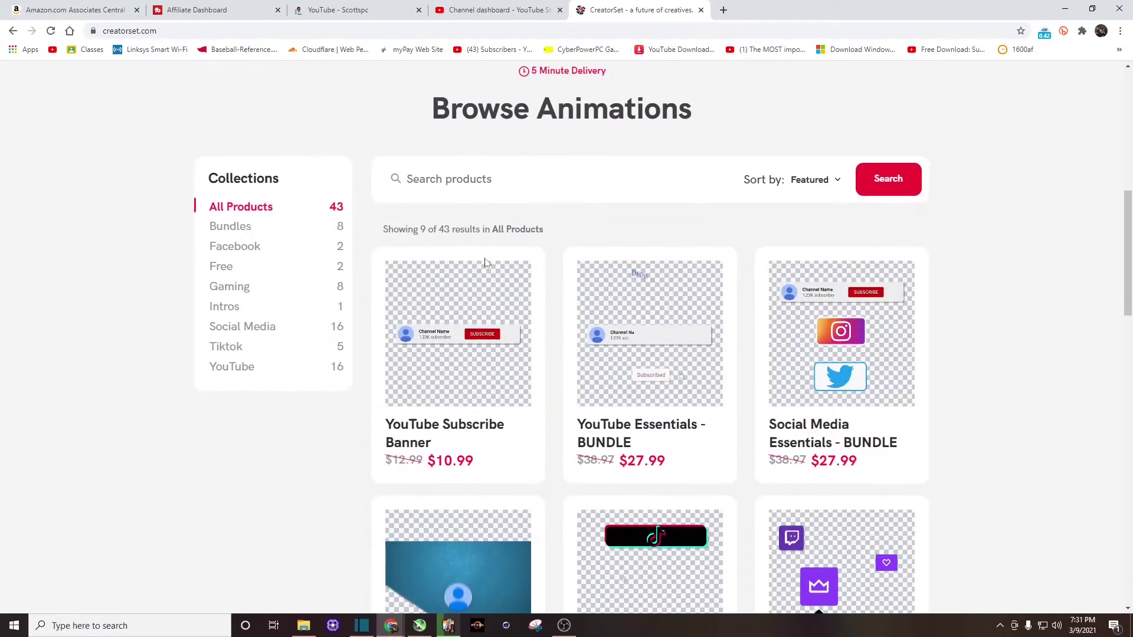
{"action": "left_click", "coordinate": [463, 359]}
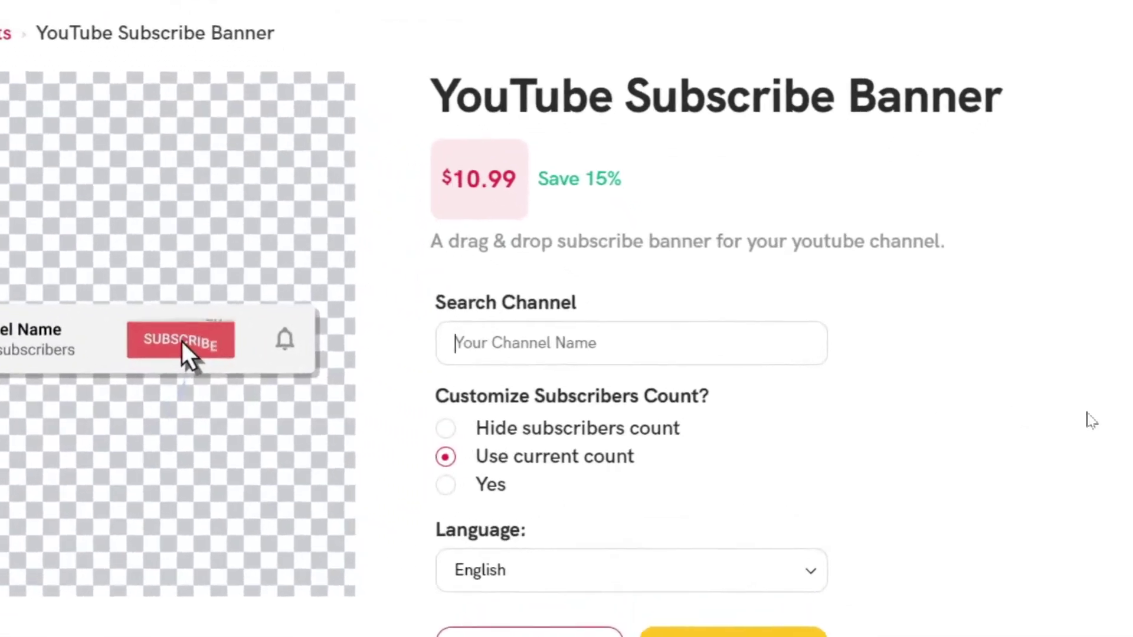
Search for and select the user's own channel for the banner, then view the order-ready email.
{"action": "type", "text": "scotts p"}
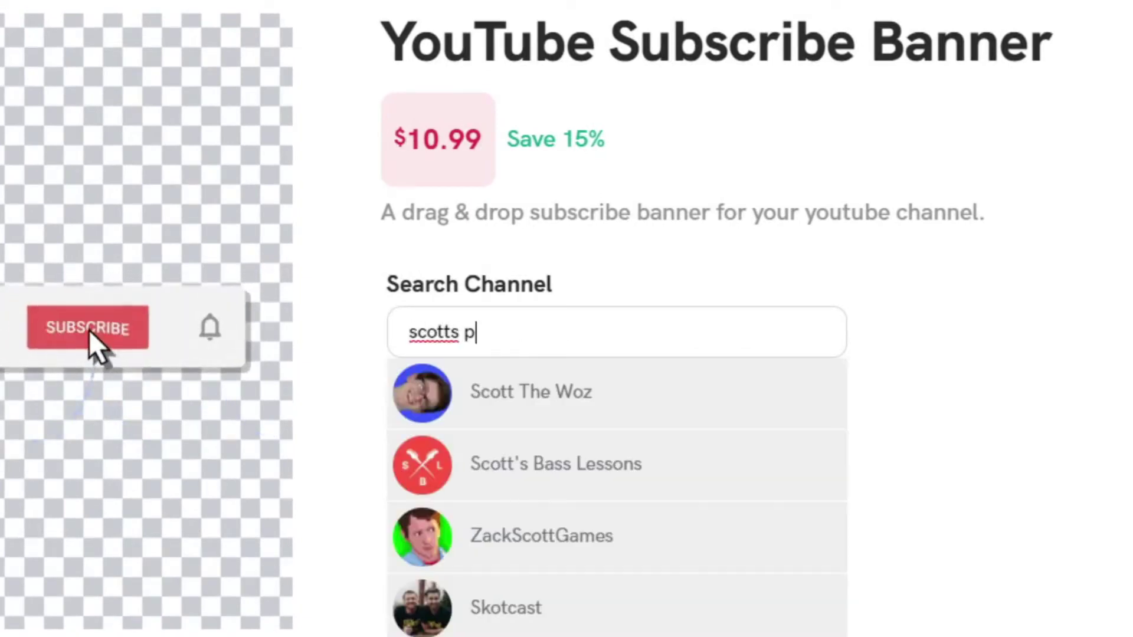
{"action": "type", "text": "c"}
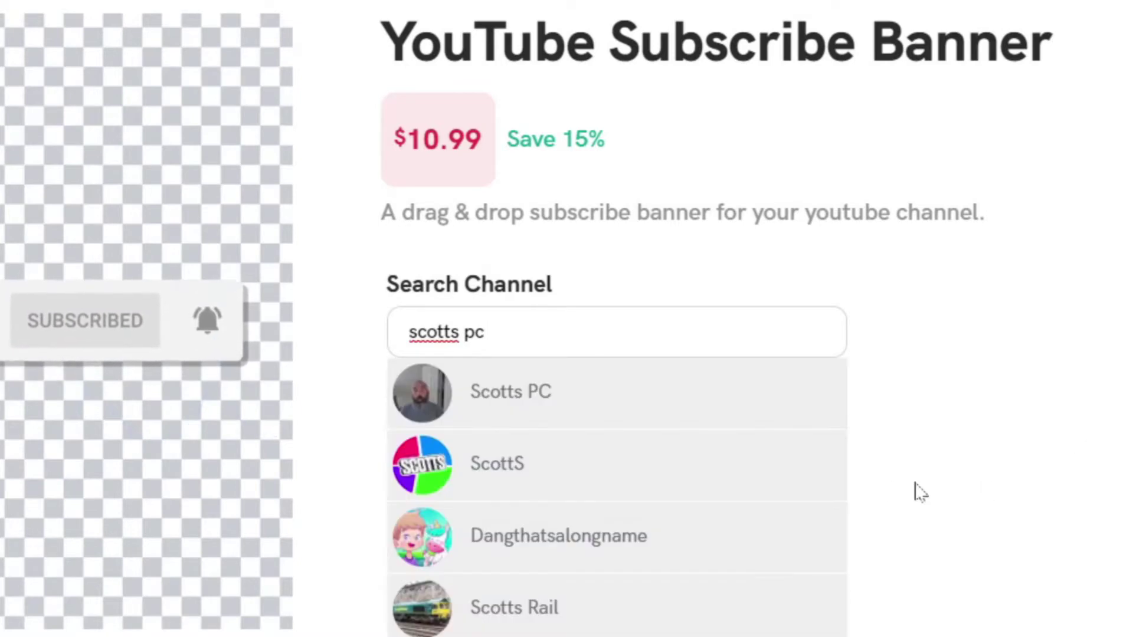
{"action": "left_click", "coordinate": [572, 403]}
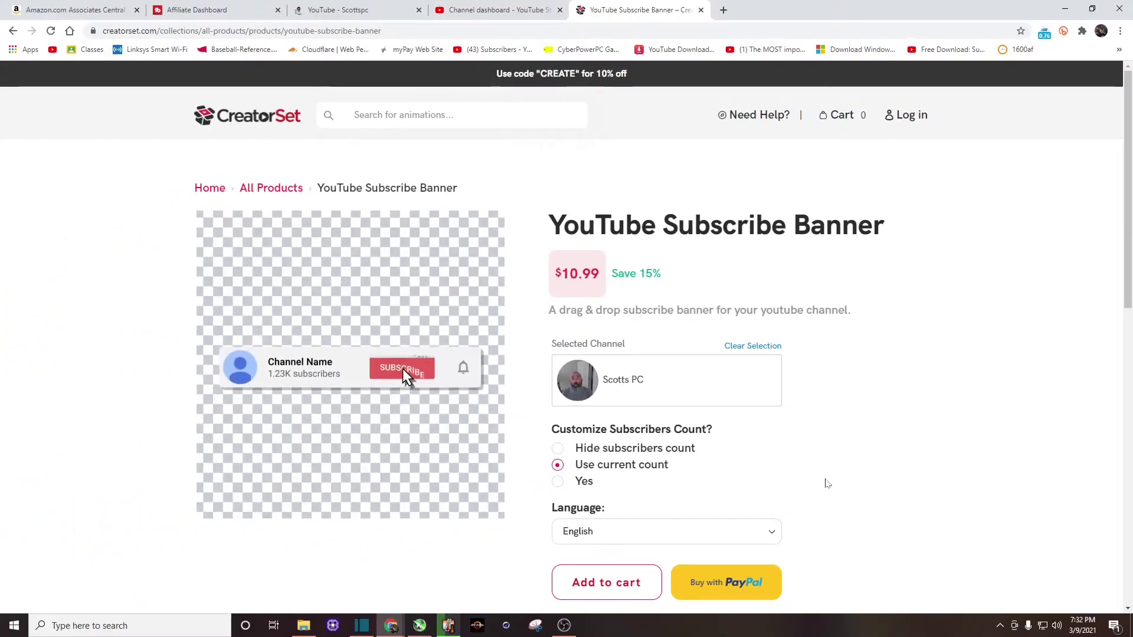
{"action": "scroll", "coordinate": [885, 523], "scroll_direction": "down", "scroll_amount": 2}
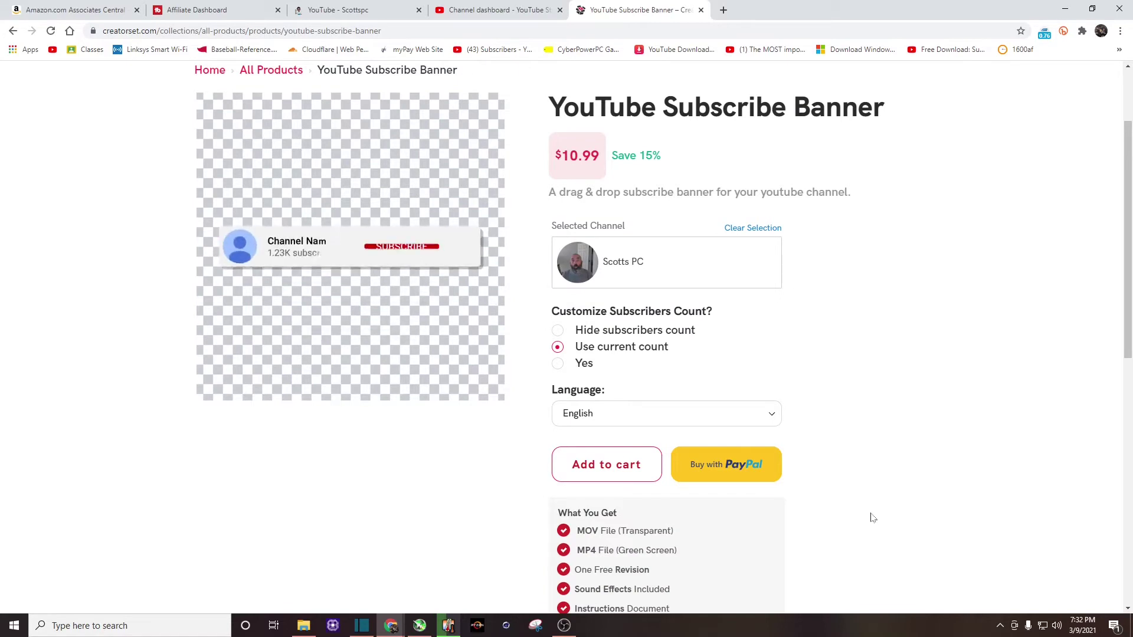
{"action": "scroll", "coordinate": [872, 518], "scroll_direction": "up", "scroll_amount": 2}
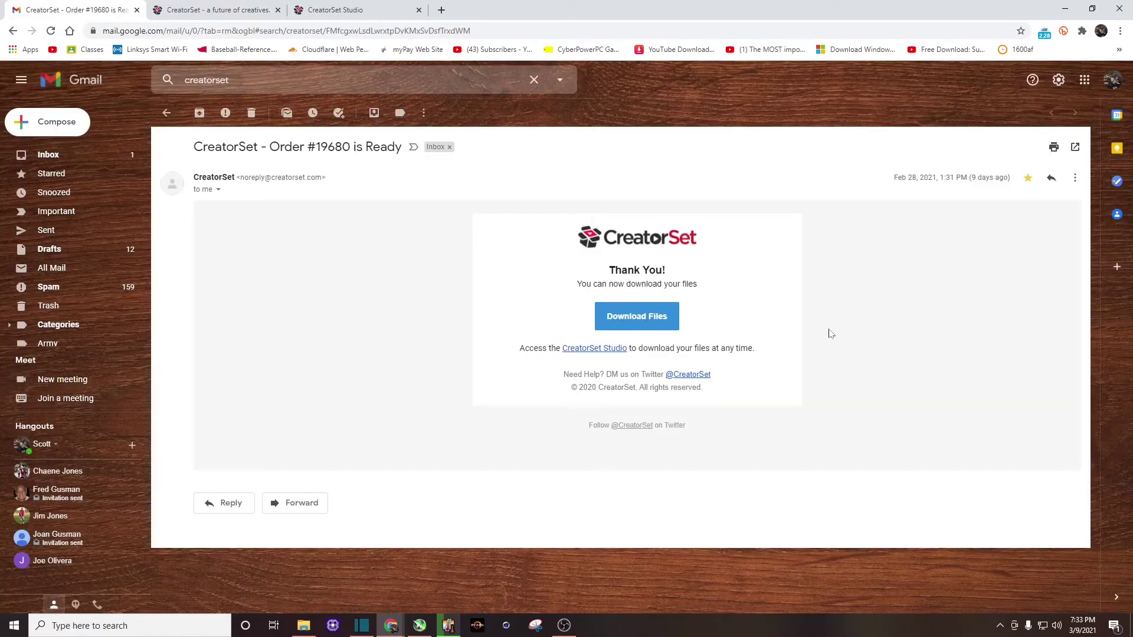
Download the order files and open CreatorSet order (4).zip in File Explorer.
{"action": "left_click", "coordinate": [638, 319]}
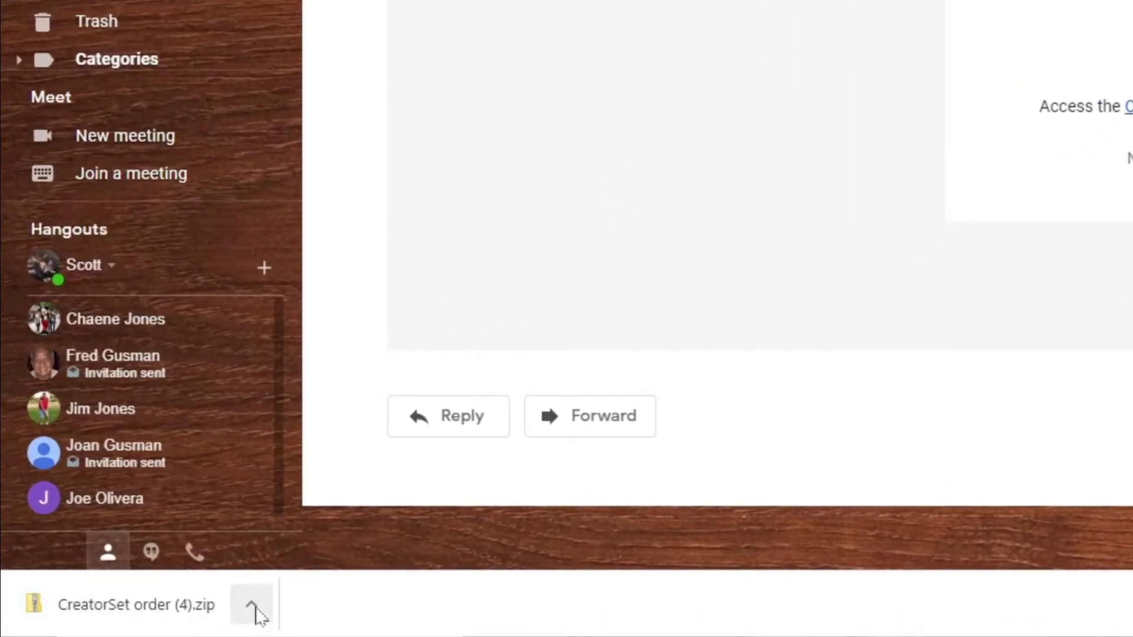
{"action": "left_click", "coordinate": [257, 614]}
{"action": "left_click", "coordinate": [305, 462]}
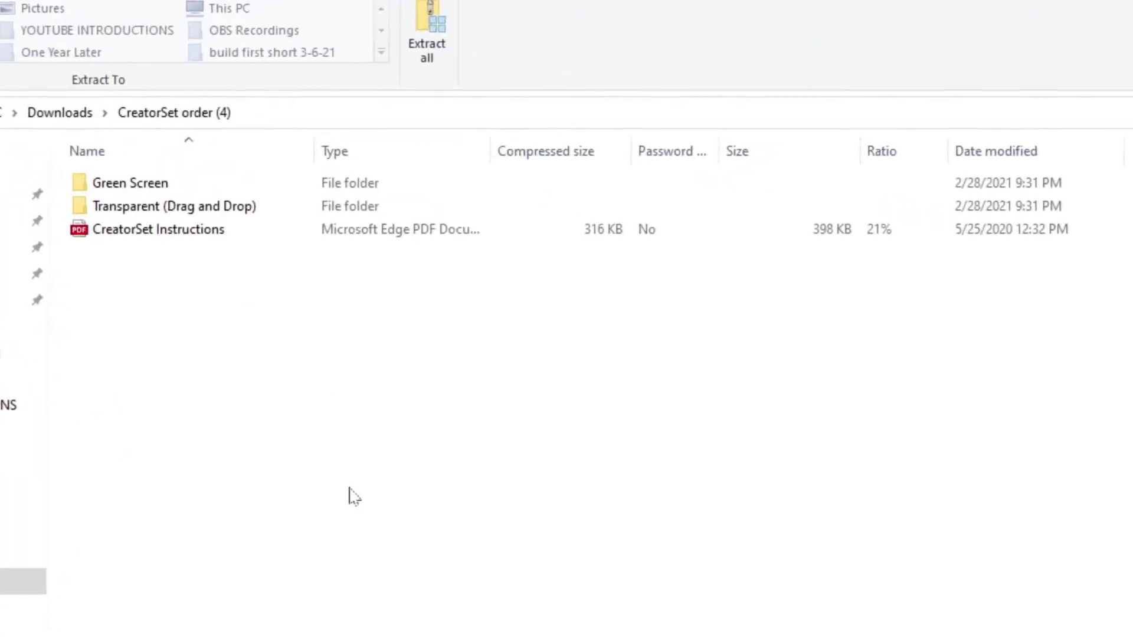
Play the Green Screen folder's banner MP4, then close the player and minimize Explorer.
{"action": "left_click", "coordinate": [129, 195]}
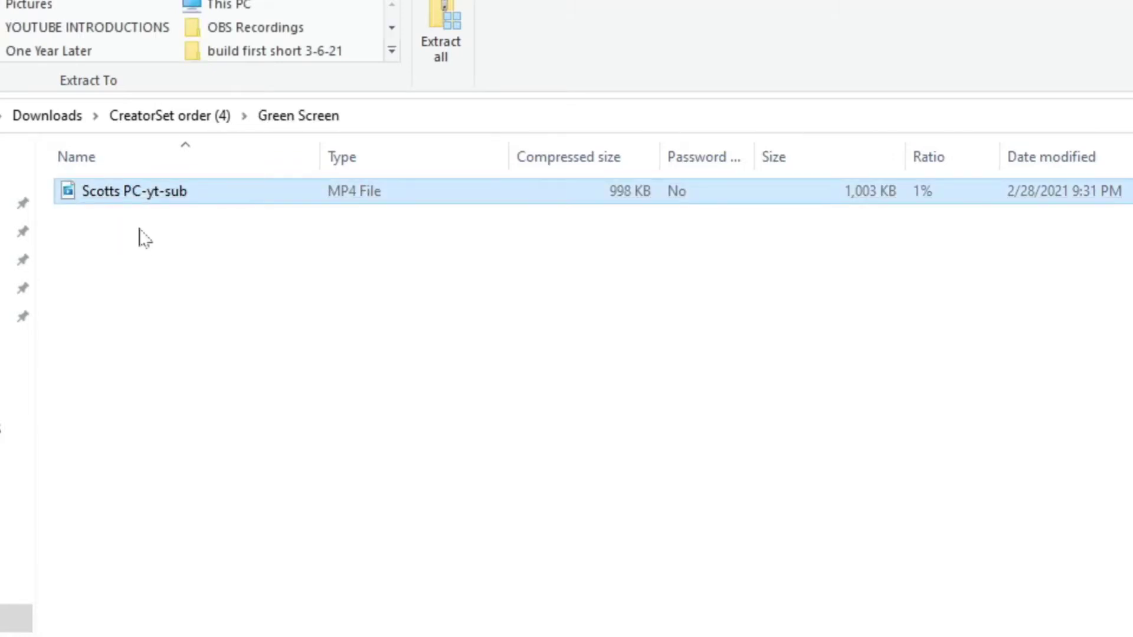
{"action": "double_click", "coordinate": [139, 198]}
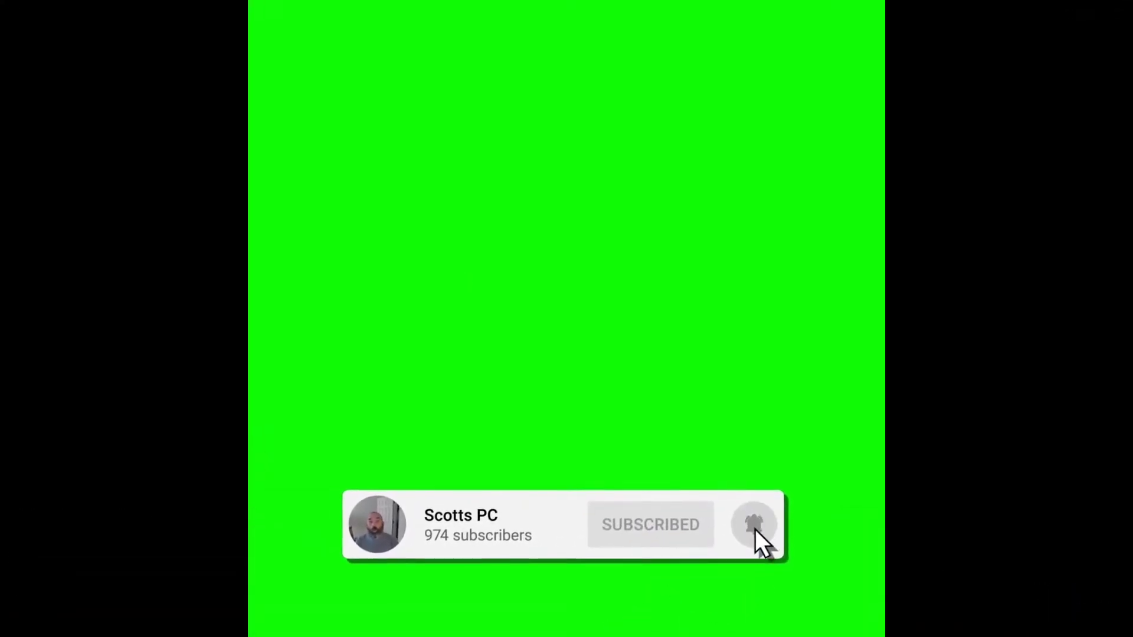
{"action": "left_click", "coordinate": [1120, 5]}
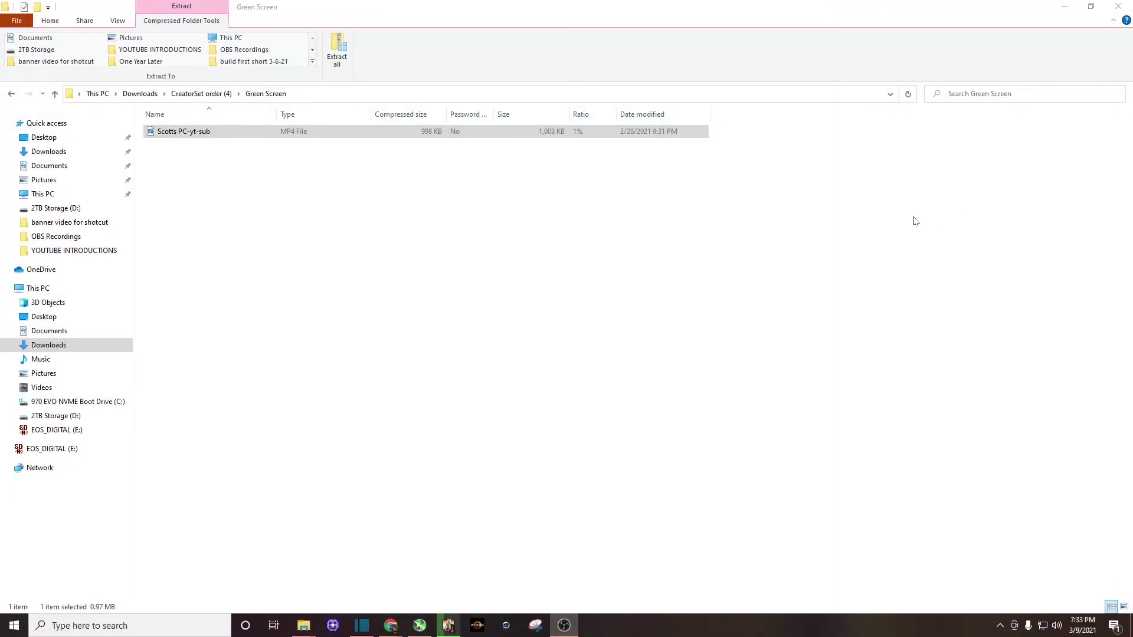
{"action": "left_click", "coordinate": [1064, 7]}
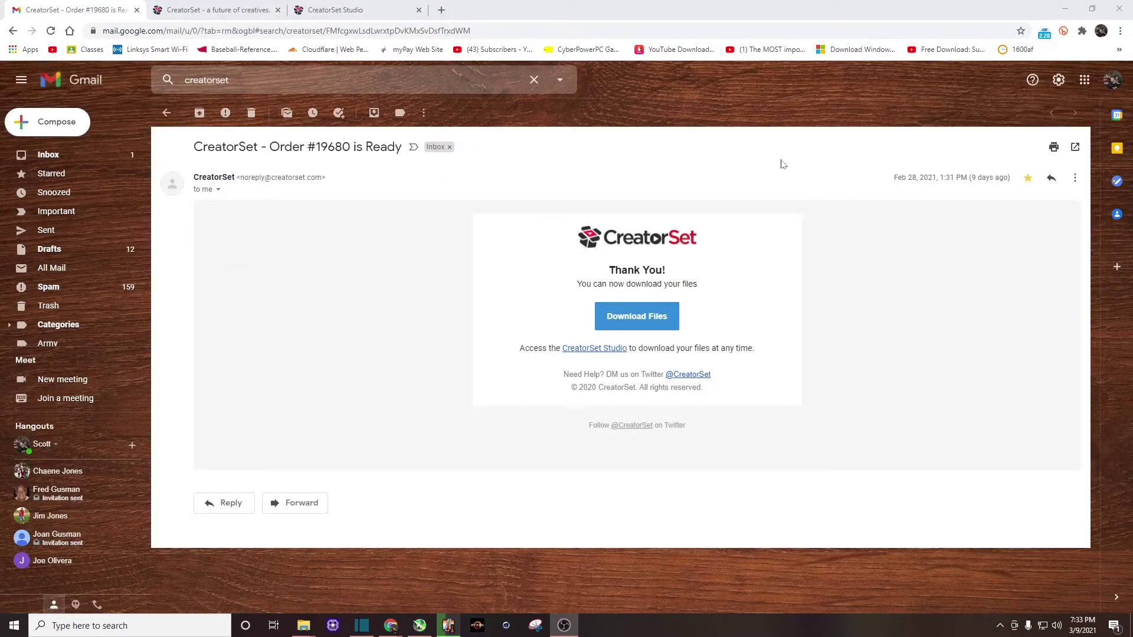
Open the fulfilled order's details from My orders in CreatorSet Studio.
{"action": "left_click", "coordinate": [638, 238]}
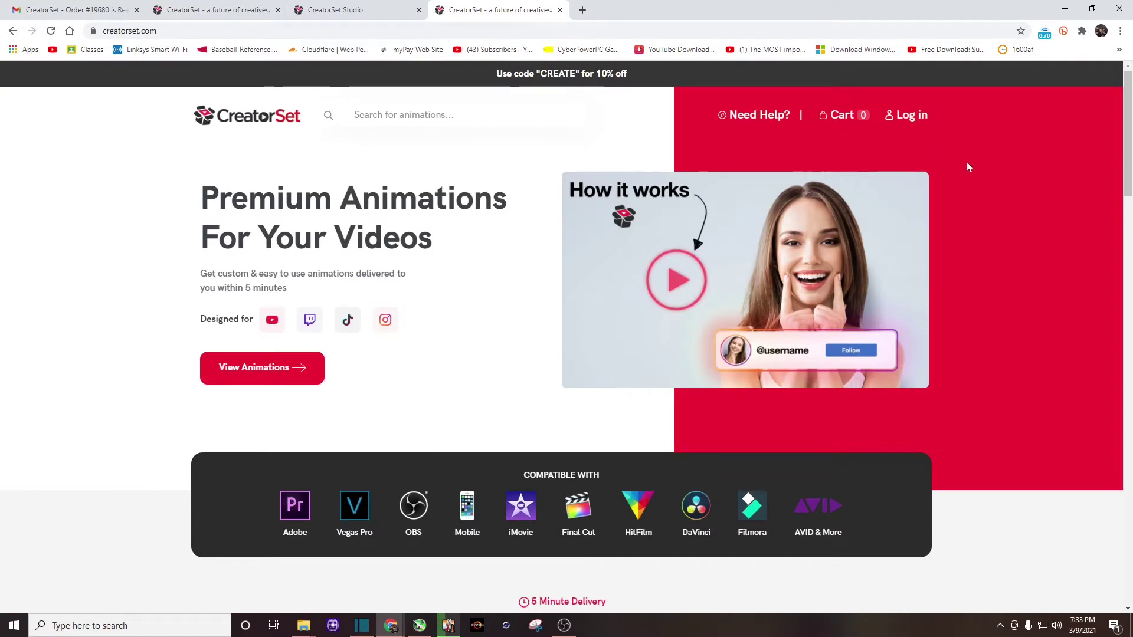
{"action": "left_click", "coordinate": [921, 116]}
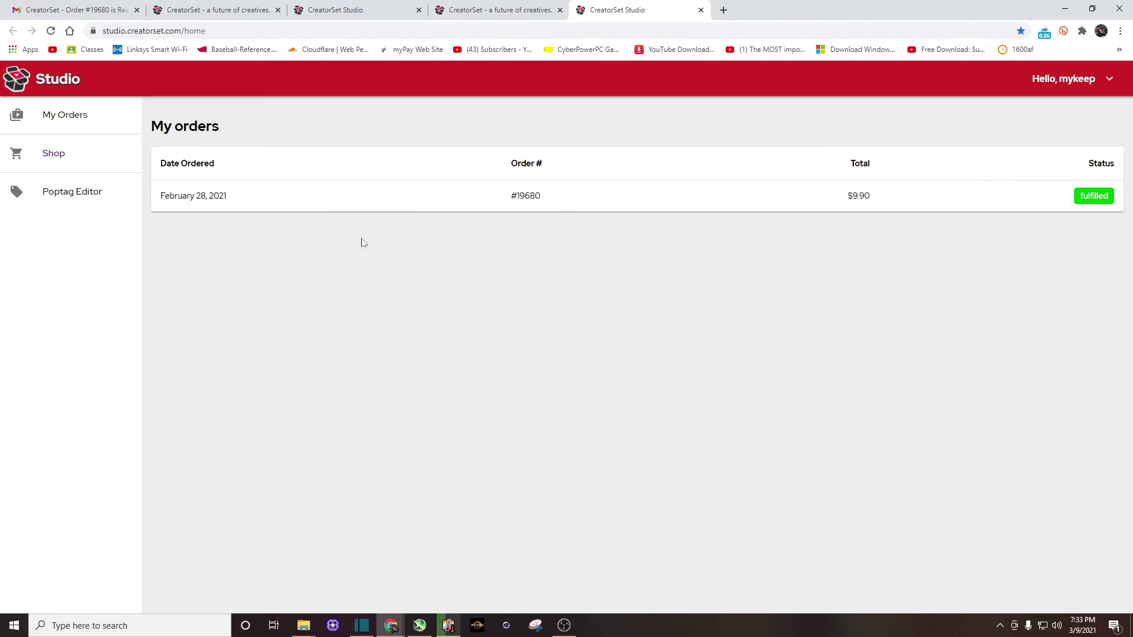
{"action": "left_click", "coordinate": [203, 197]}
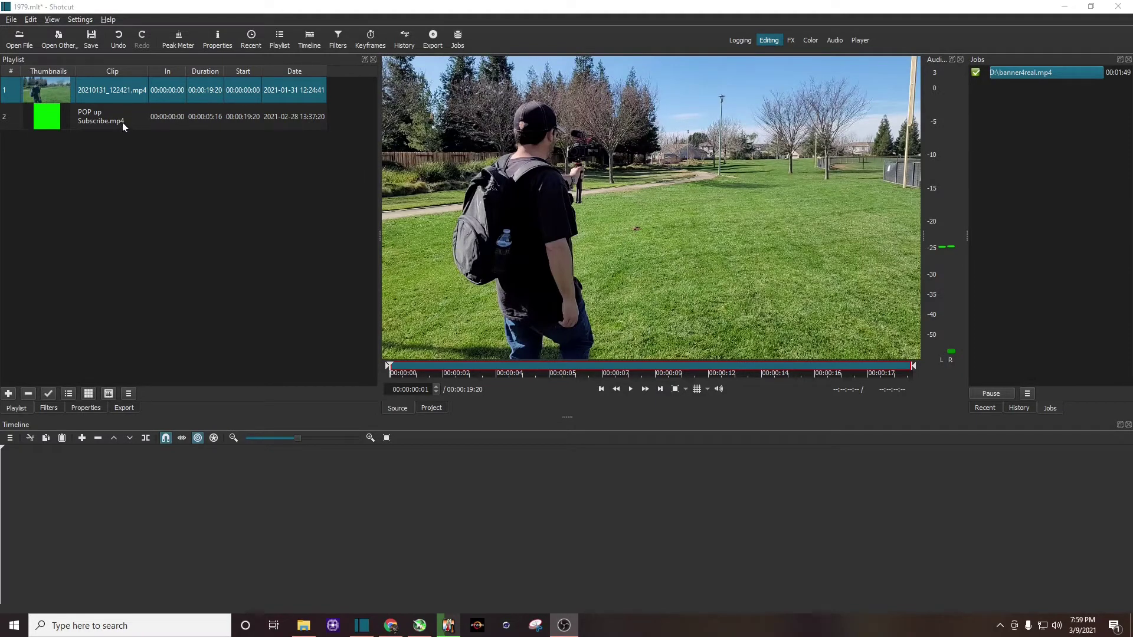
Place the park footage on the timeline, add track V2, and drop POP up Subscribe.mp4 onto it.
{"action": "left_click_drag", "start_coordinate": [39, 80], "coordinate": [67, 457]}
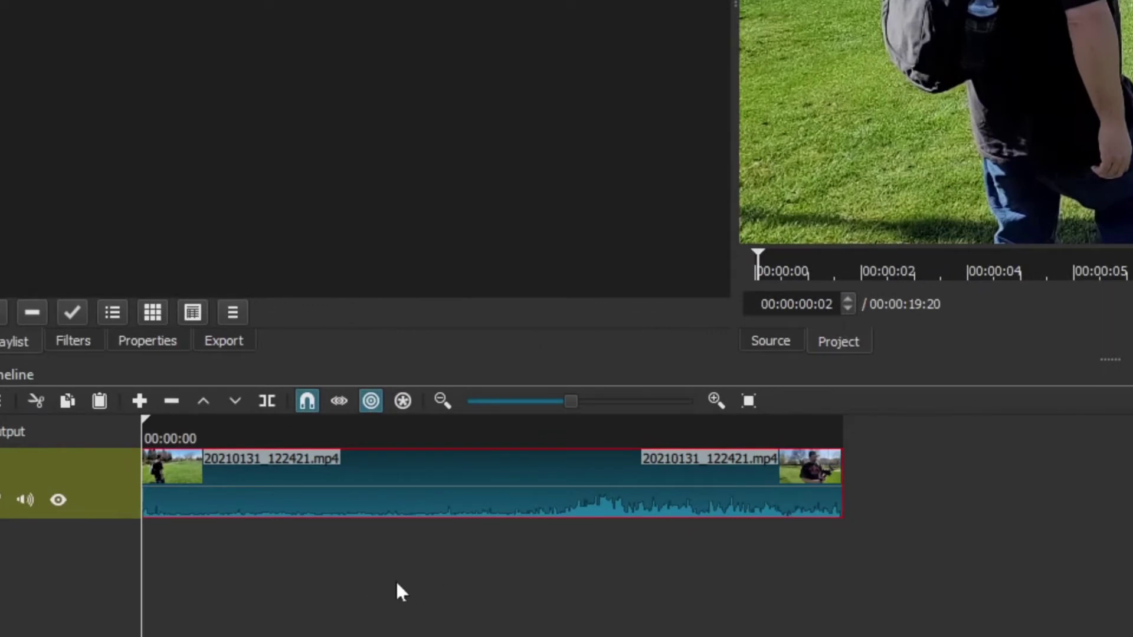
{"action": "right_click", "coordinate": [440, 579]}
{"action": "mouse_move", "coordinate": [449, 578]}
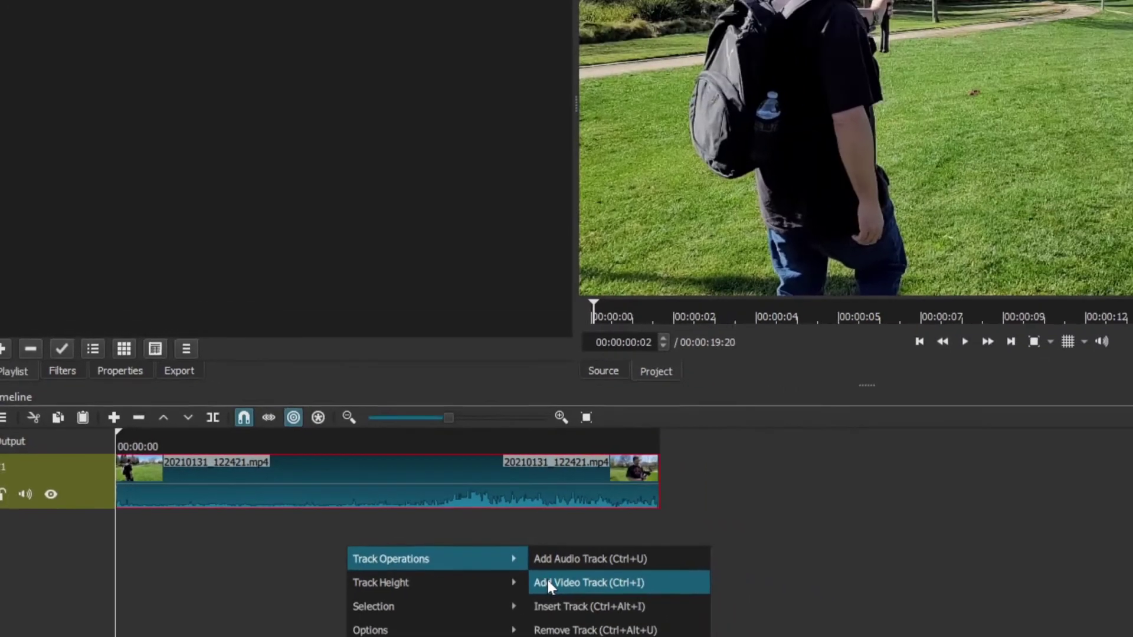
{"action": "left_click", "coordinate": [548, 584]}
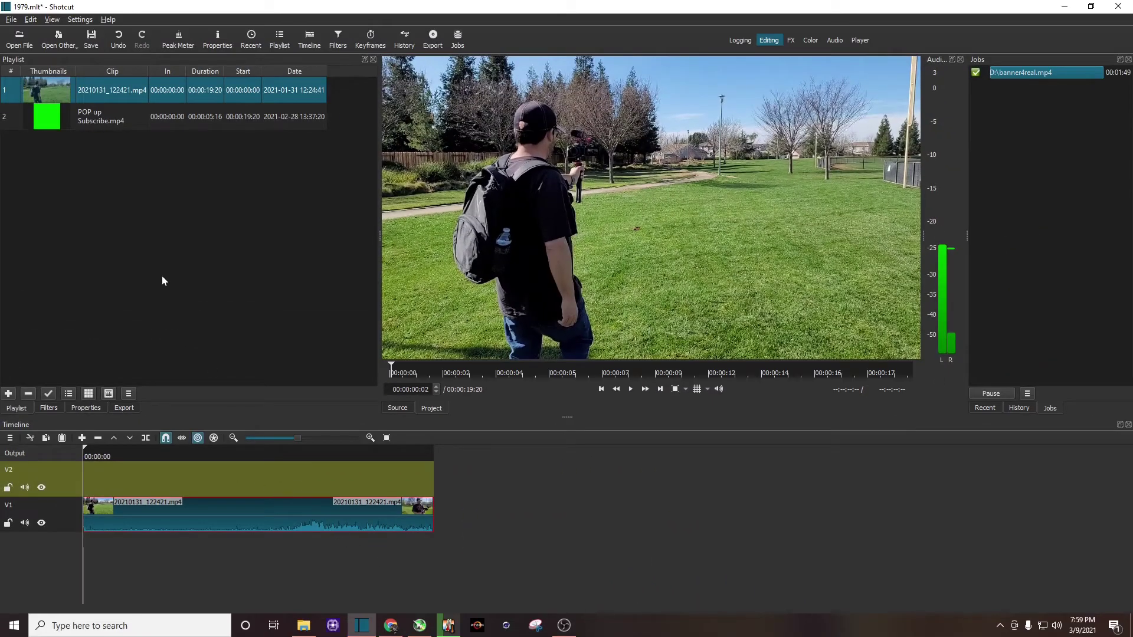
{"action": "left_click_drag", "start_coordinate": [57, 121], "coordinate": [162, 470]}
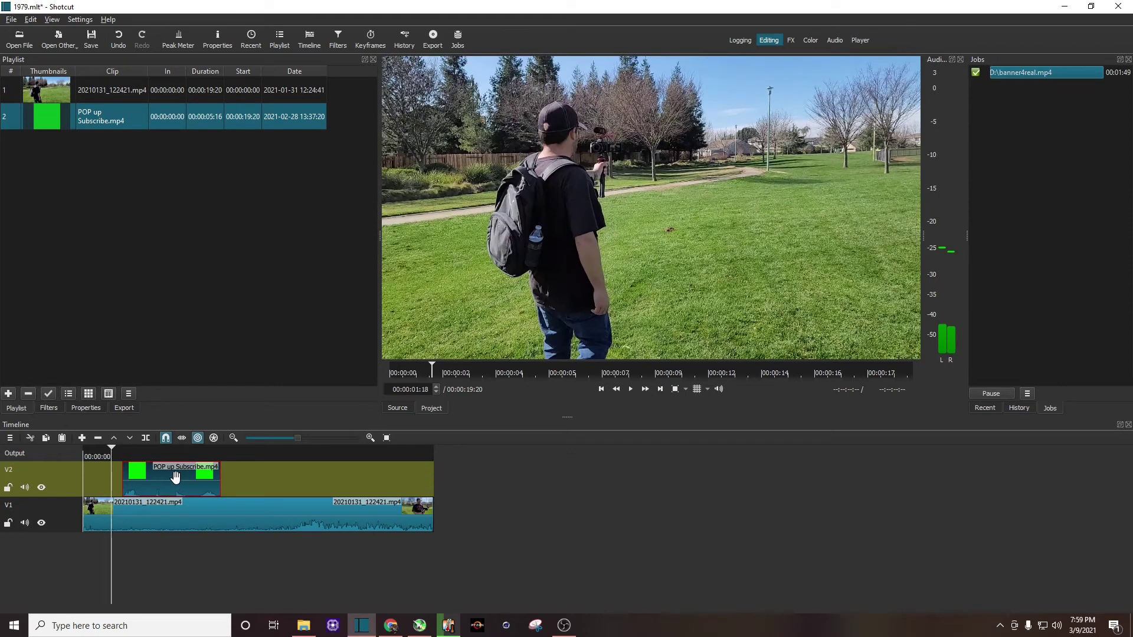
{"action": "left_click", "coordinate": [152, 539]}
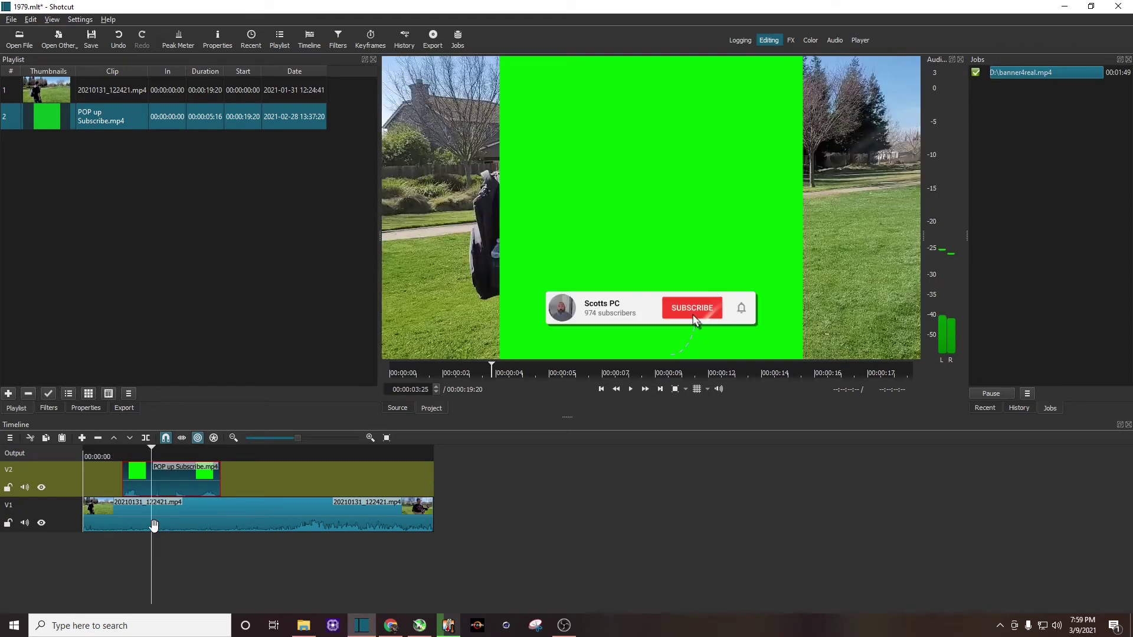
Apply a Chroma Key: Simple filter to the subscribe clip to remove its green background.
{"action": "left_click", "coordinate": [48, 410]}
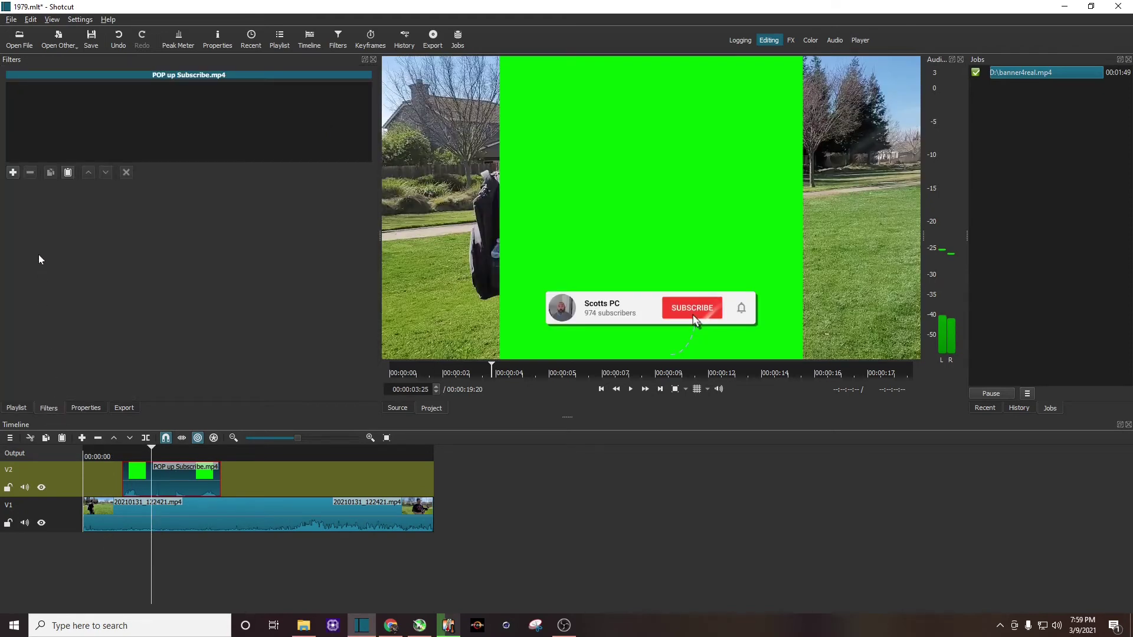
{"action": "left_click", "coordinate": [13, 173]}
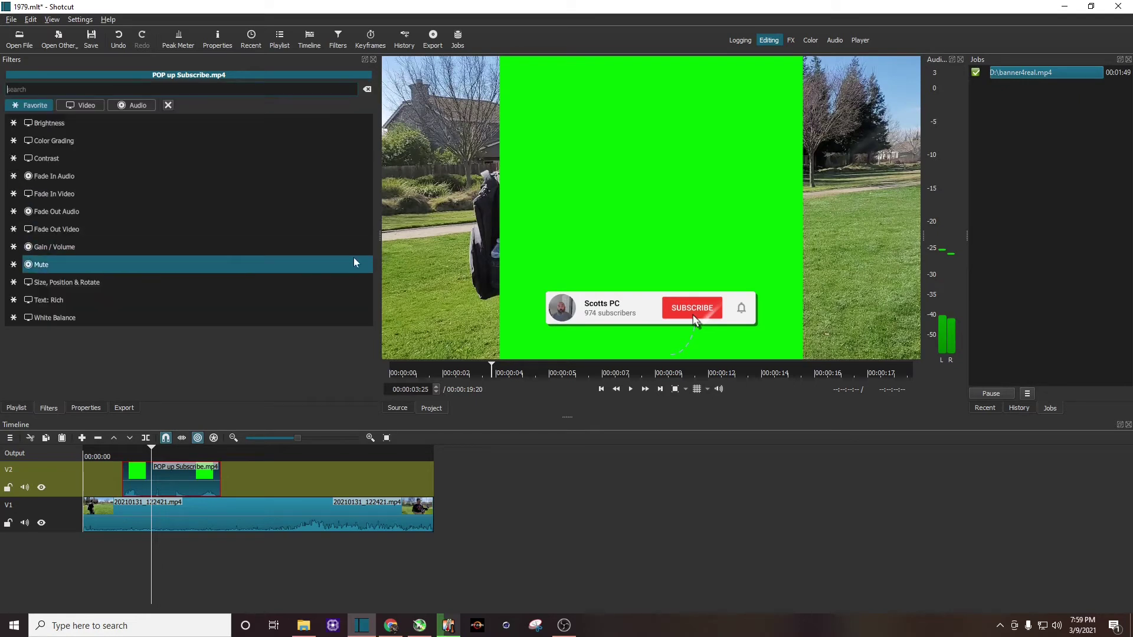
{"action": "type", "text": "chrom"}
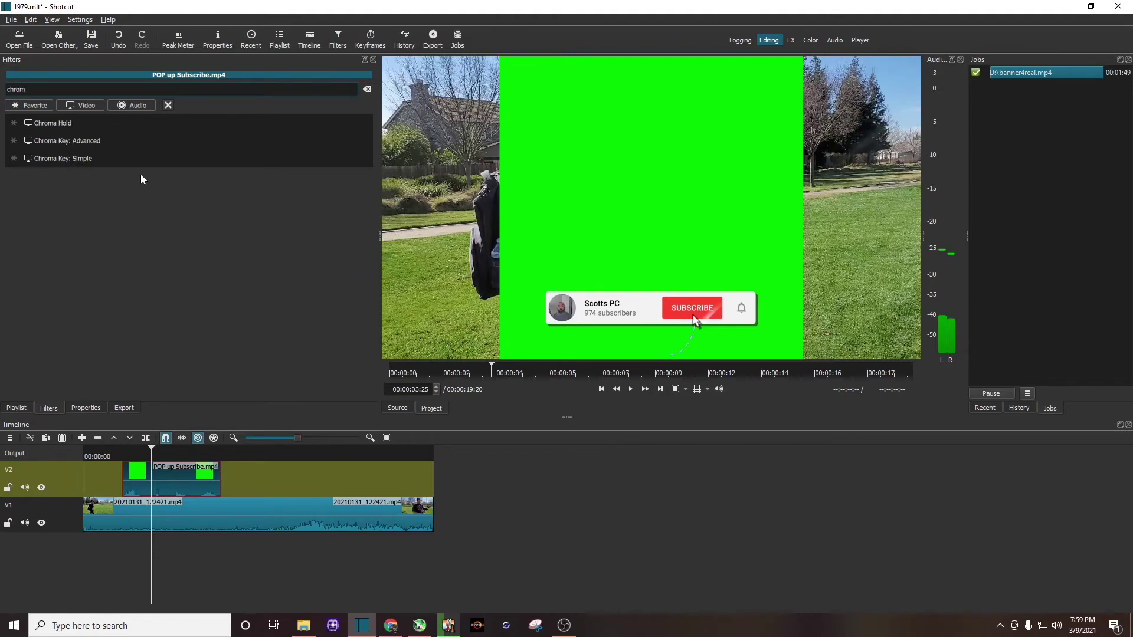
{"action": "left_click", "coordinate": [98, 159]}
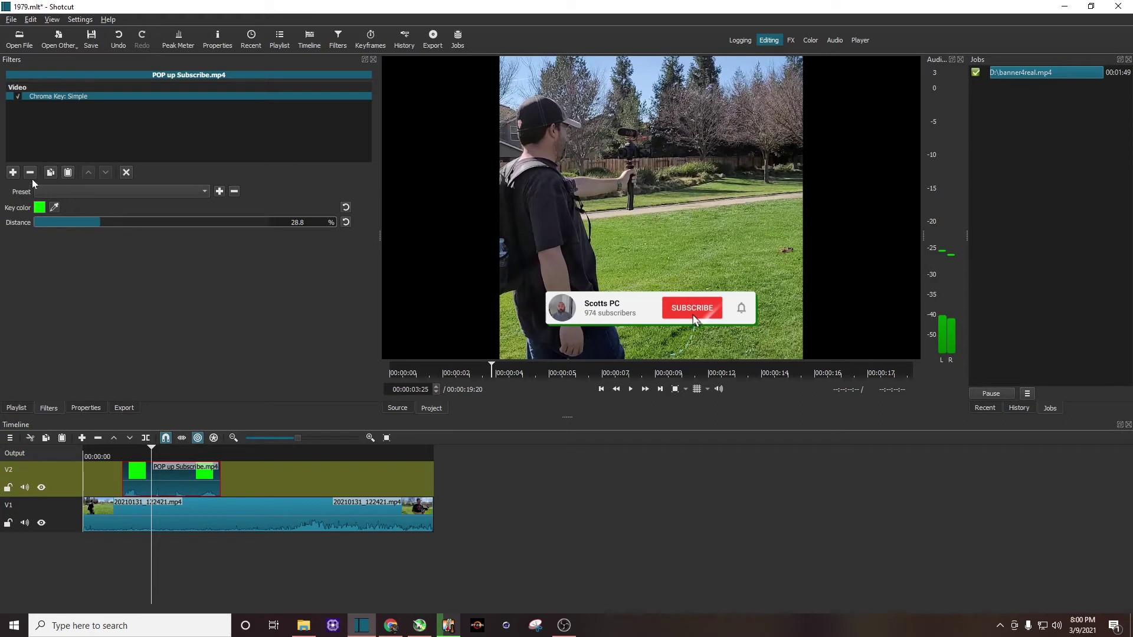
{"action": "left_click", "coordinate": [12, 173]}
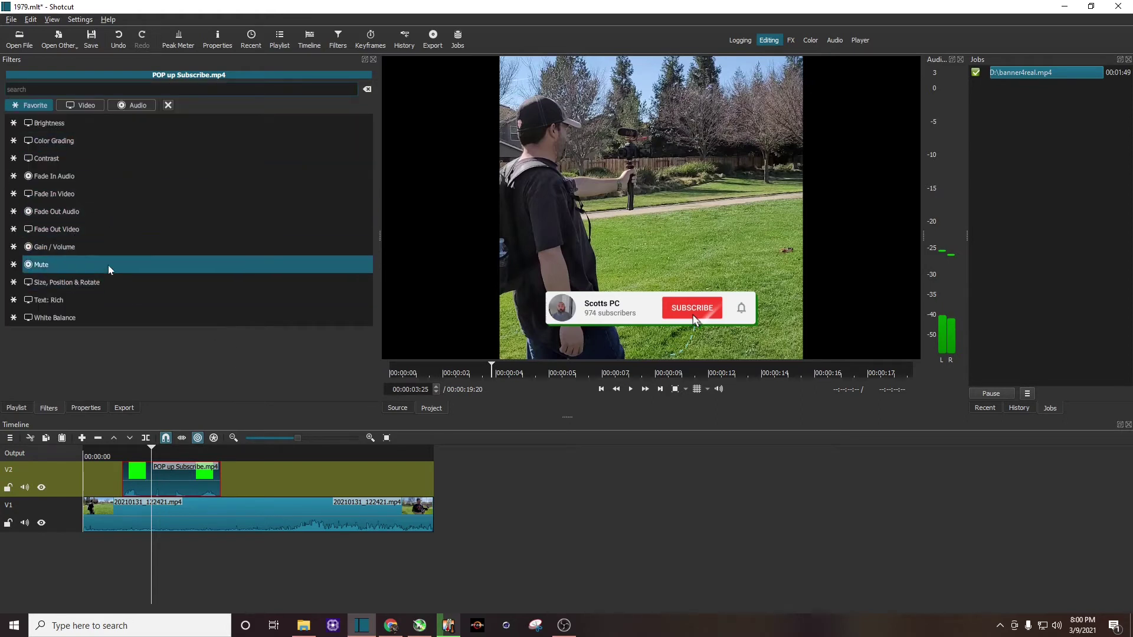
Add Size, Position & Rotate, placing the banner lower right at 918,122, 950×950 (87.9% zoom).
{"action": "left_click", "coordinate": [105, 285]}
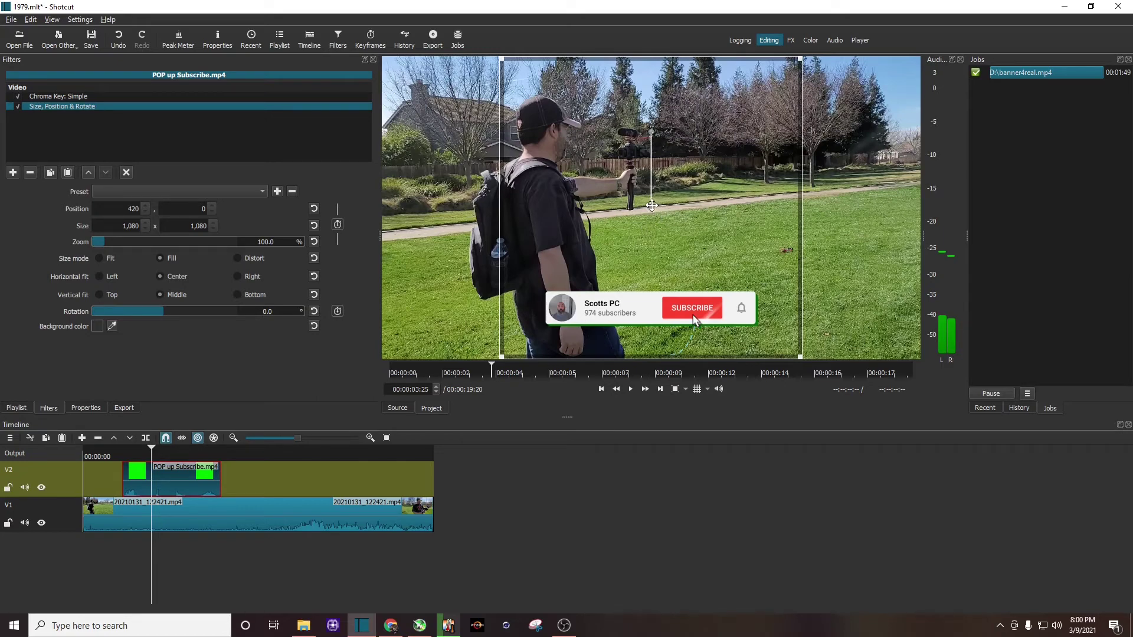
{"action": "left_click_drag", "start_coordinate": [653, 208], "coordinate": [757, 179]}
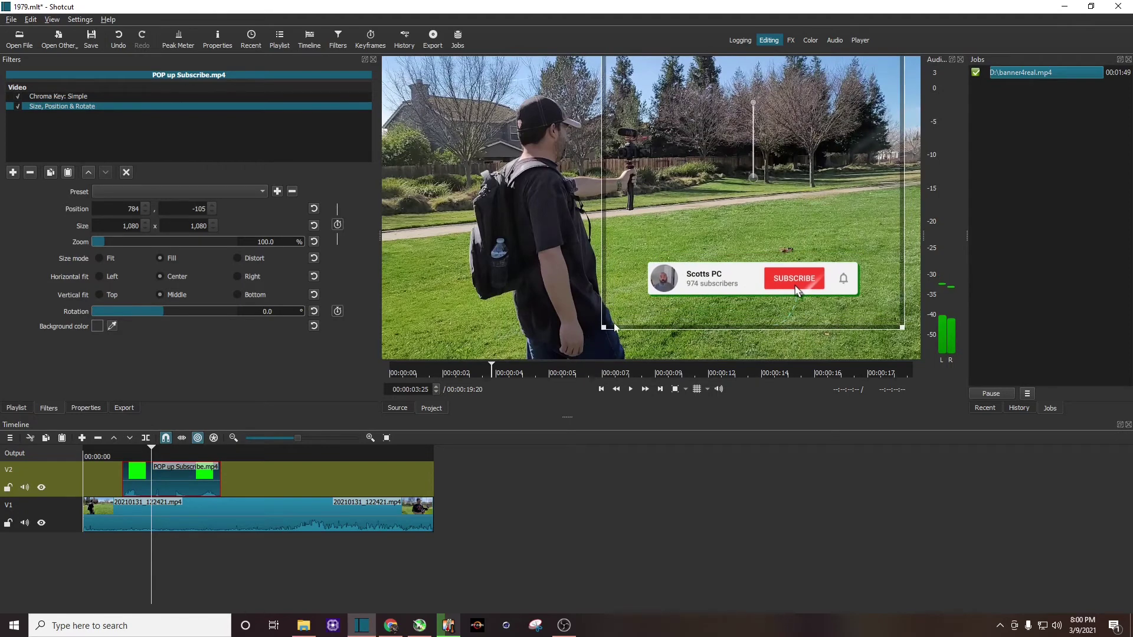
{"action": "left_click_drag", "start_coordinate": [604, 325], "coordinate": [700, 231]}
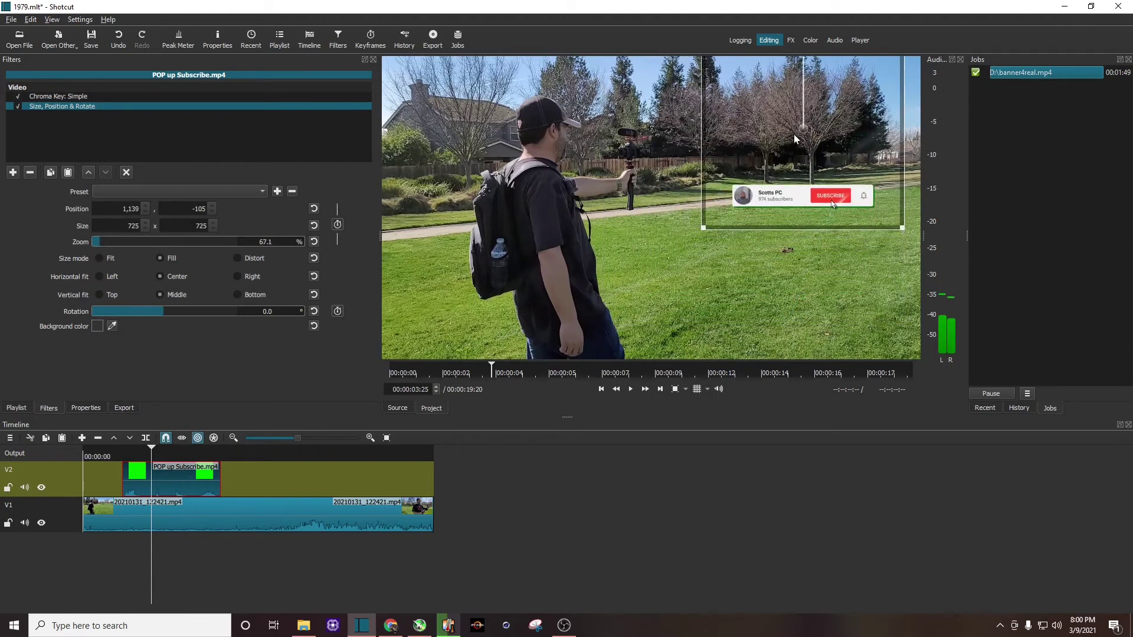
{"action": "left_click_drag", "start_coordinate": [796, 147], "coordinate": [775, 214]}
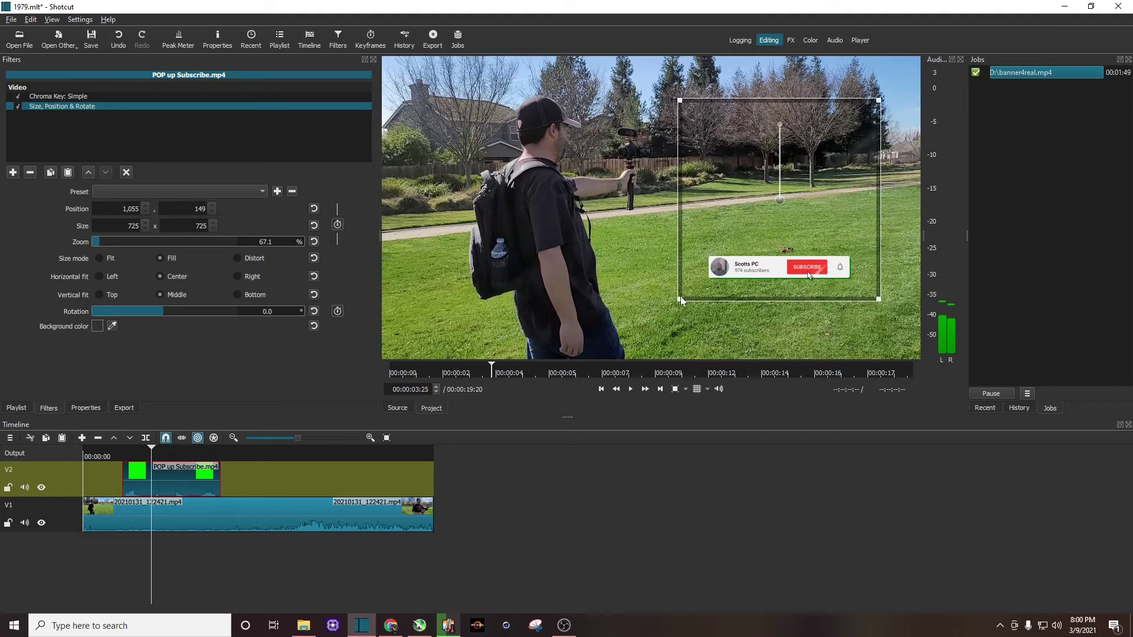
{"action": "left_click_drag", "start_coordinate": [679, 301], "coordinate": [653, 324]}
{"action": "left_click_drag", "start_coordinate": [761, 220], "coordinate": [788, 210]}
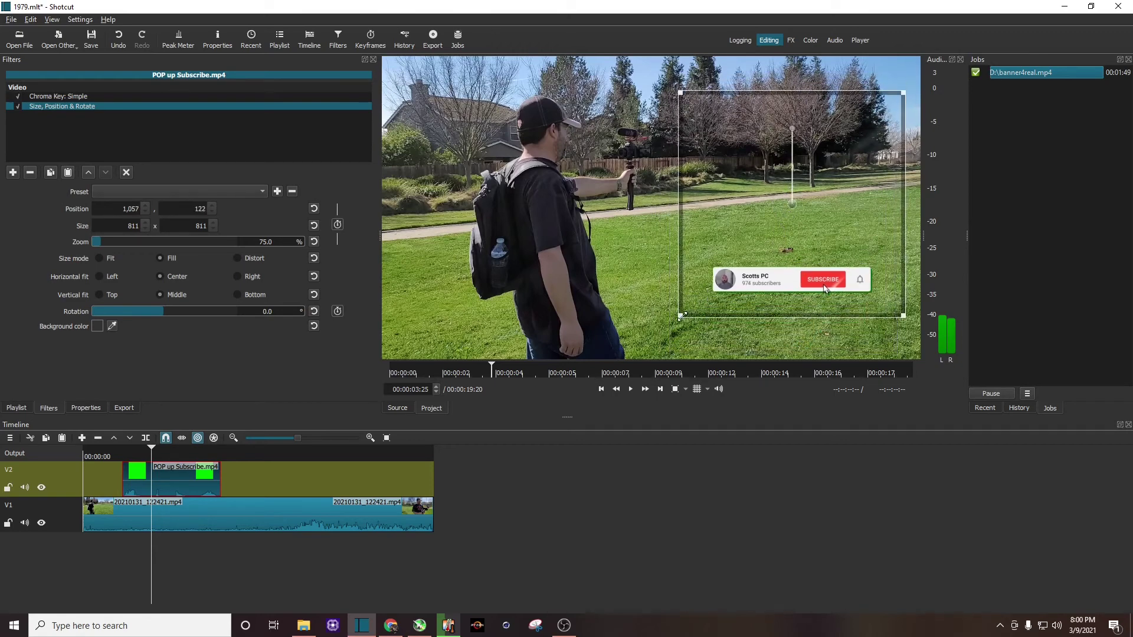
{"action": "left_click_drag", "start_coordinate": [682, 316], "coordinate": [642, 355]}
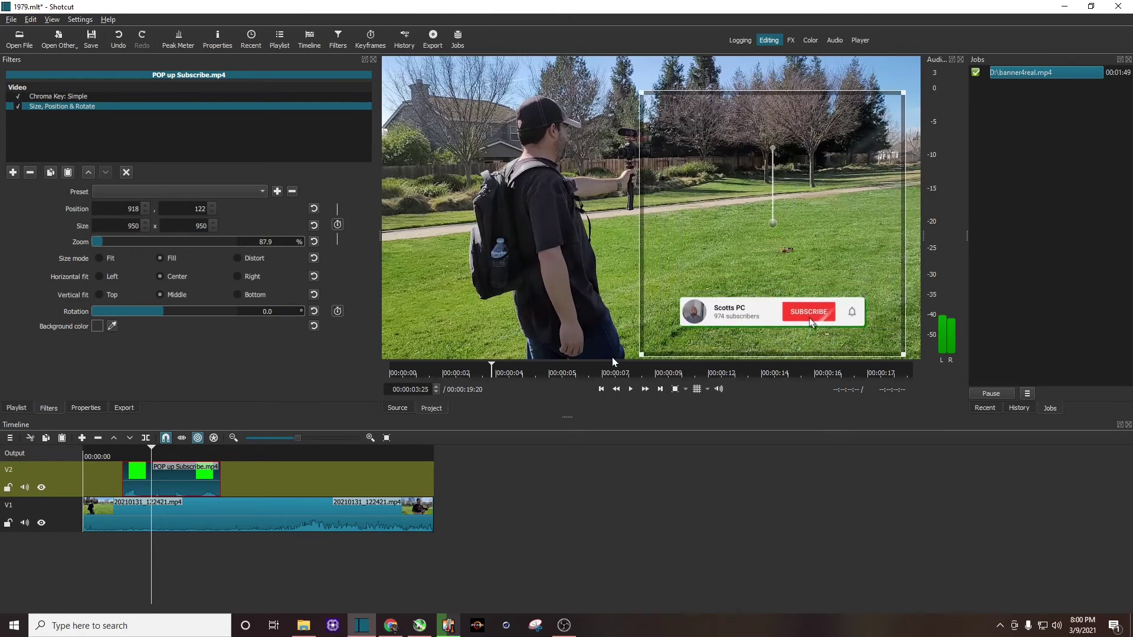
{"action": "left_click", "coordinate": [103, 560]}
Play the composite through the Subscribe pop-up and stop at 00:00:07:28.
{"action": "key", "text": "space"}
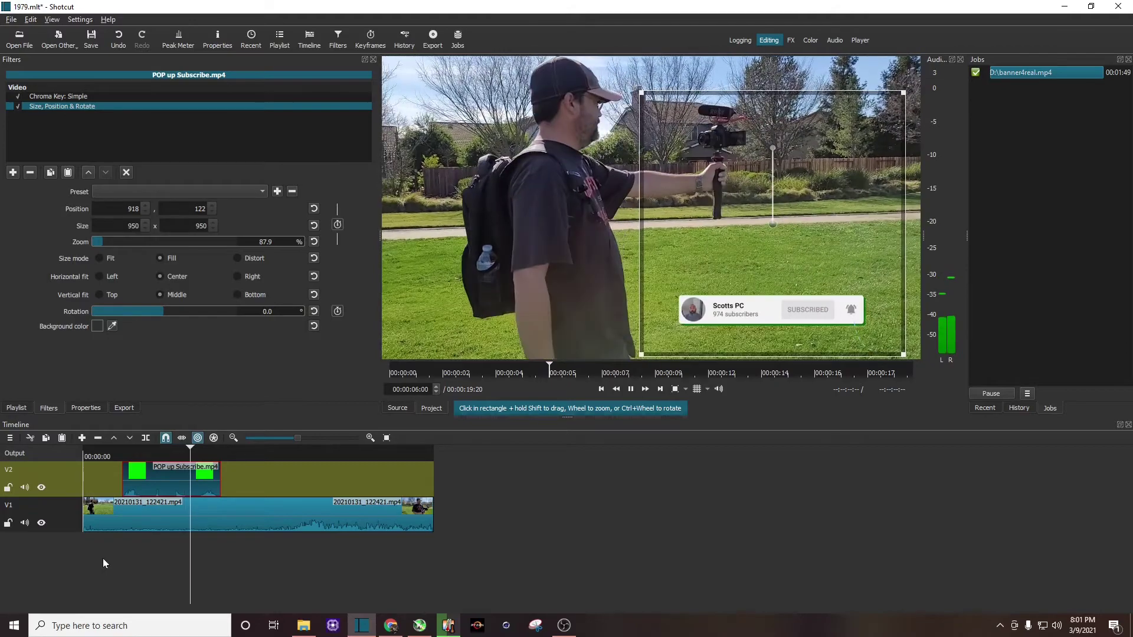
{"action": "key", "text": "space"}
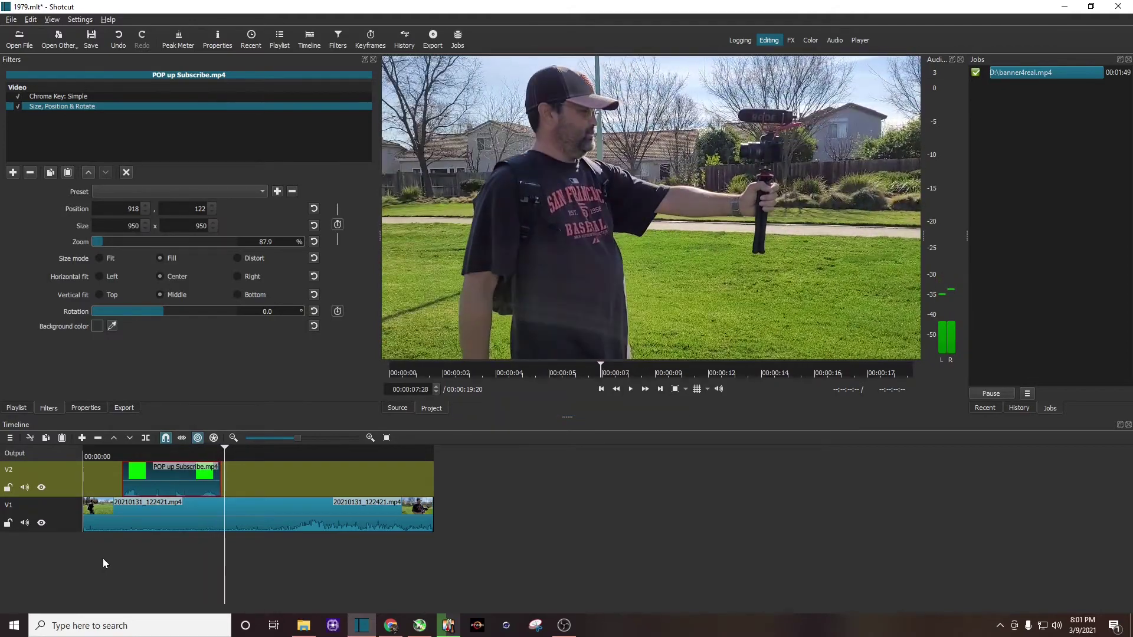